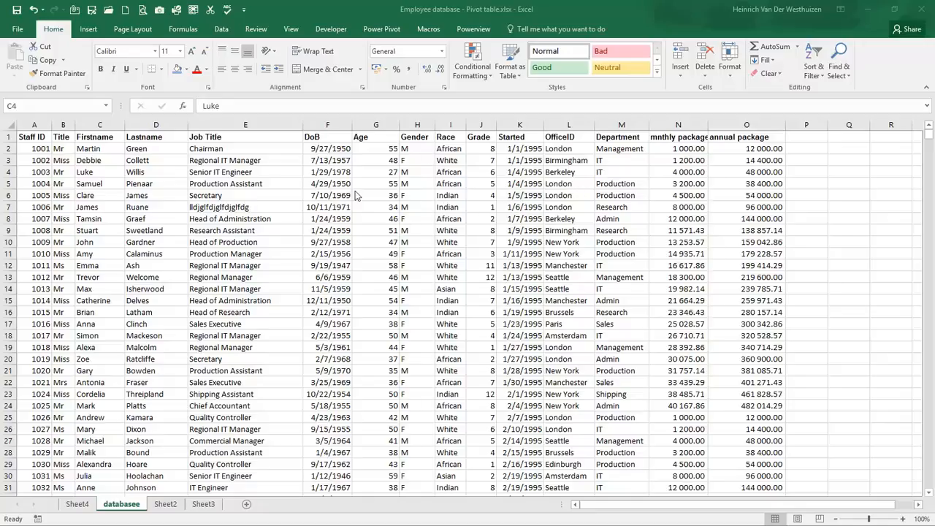
Create a PivotTable on a new worksheet from columns A to O of the databasee sheet
left_click(300, 161)
left_click(89, 30)
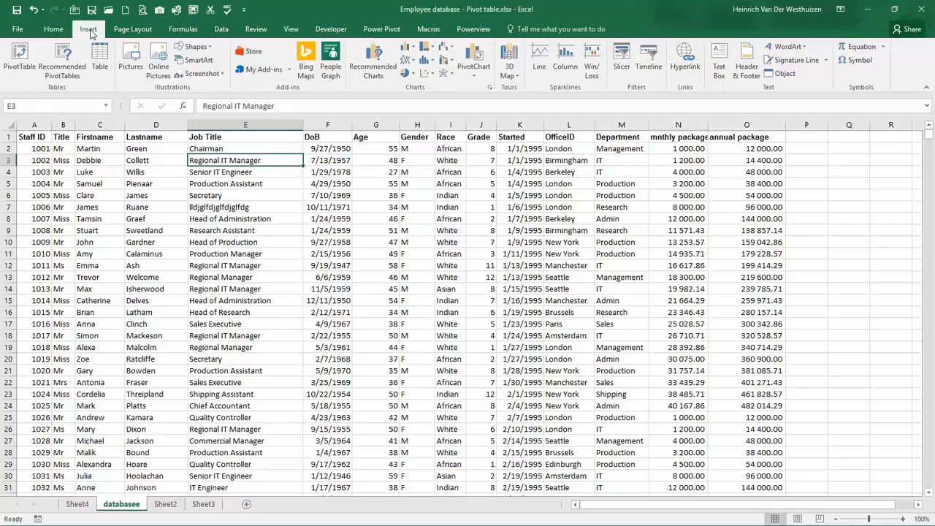
left_click(20, 57)
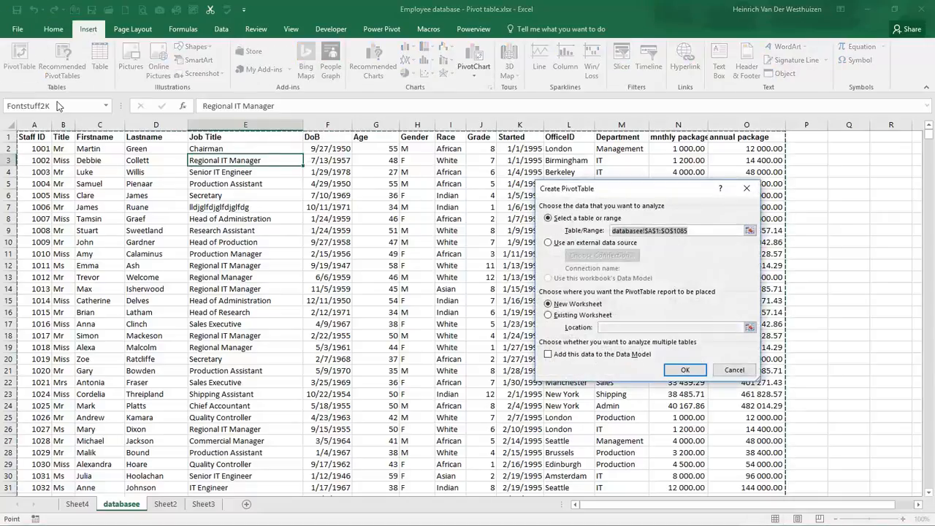
left_click_drag(34, 125, 719, 164)
left_click(577, 306)
left_click(685, 370)
Set the empty PivotTable's report layout to tabular form
left_click(98, 217)
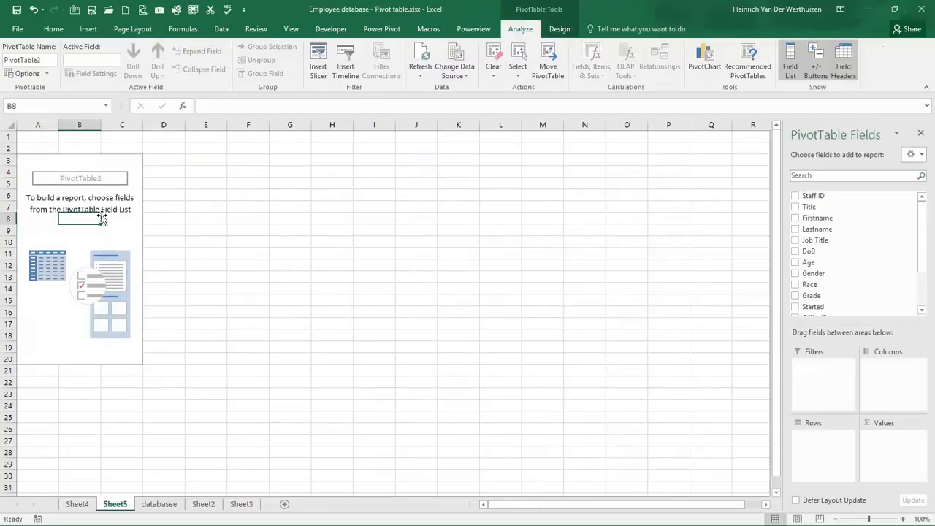
left_click(566, 30)
left_click(78, 70)
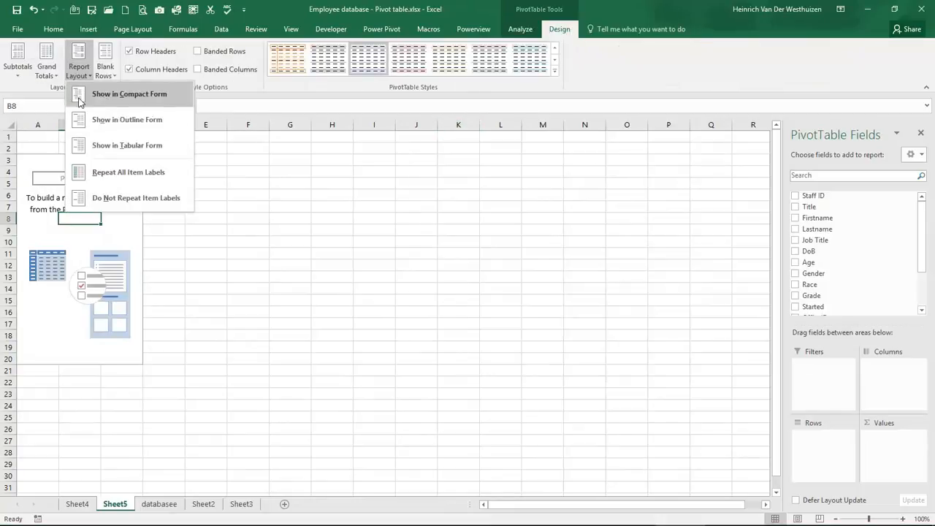
left_click(111, 145)
left_click(107, 199)
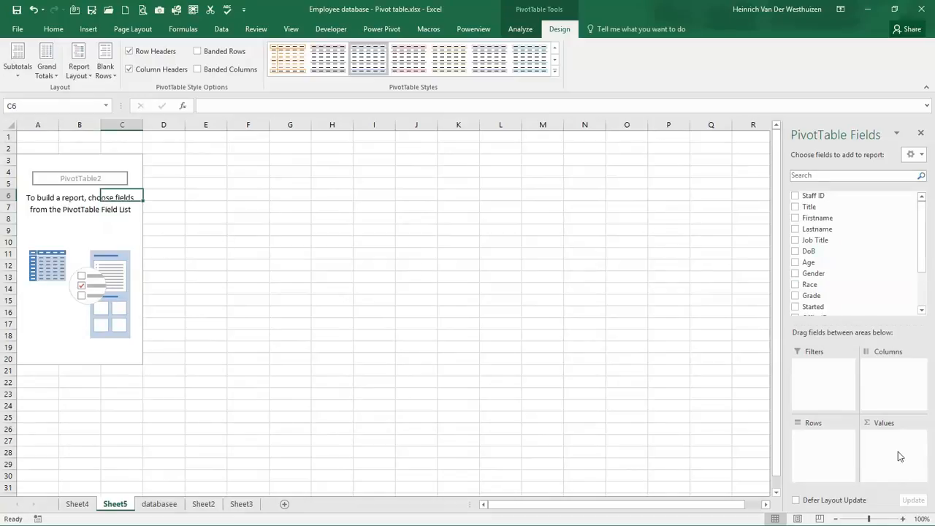
Count the Race field in the PivotTable's values and add Department as its row field
left_click_drag(813, 298, 888, 446)
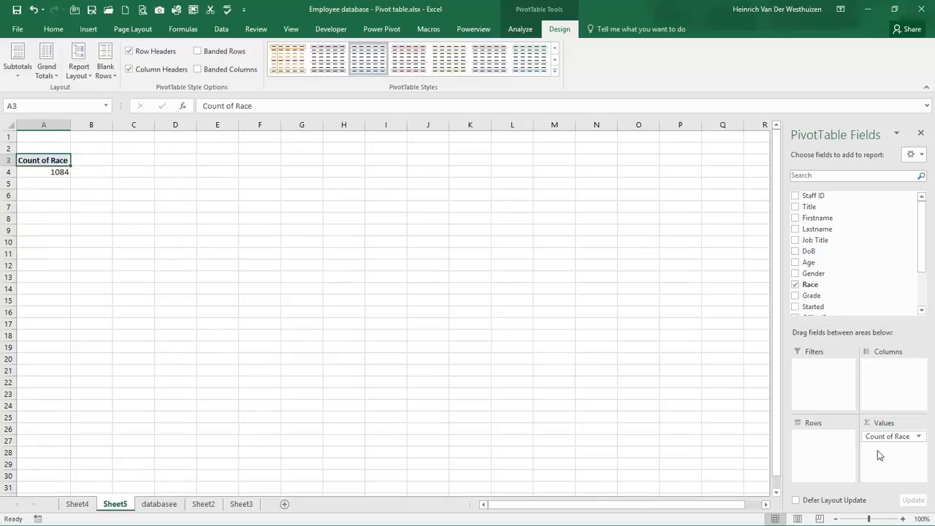
left_click_drag(925, 267, 928, 293)
left_click_drag(818, 288, 820, 450)
left_click(119, 229)
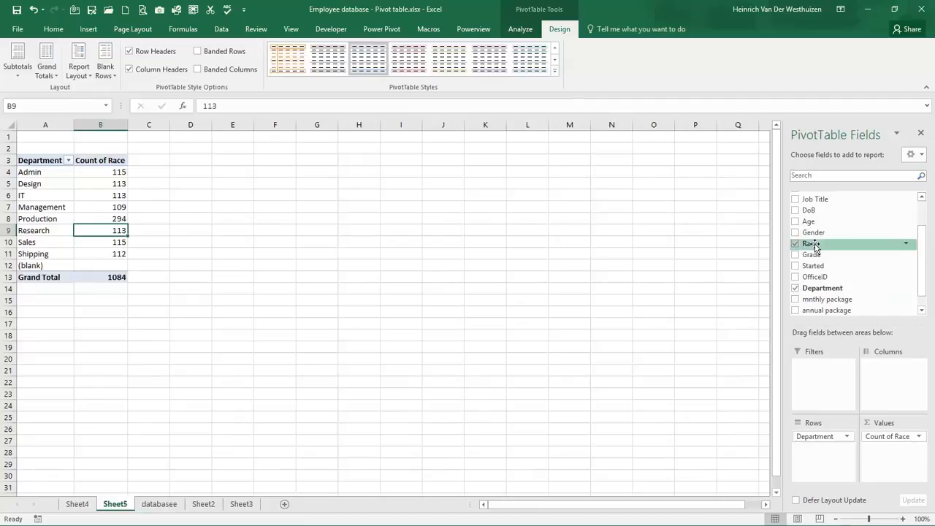
Add Race as the column field to break down each department's count by race
left_click_drag(811, 243, 890, 373)
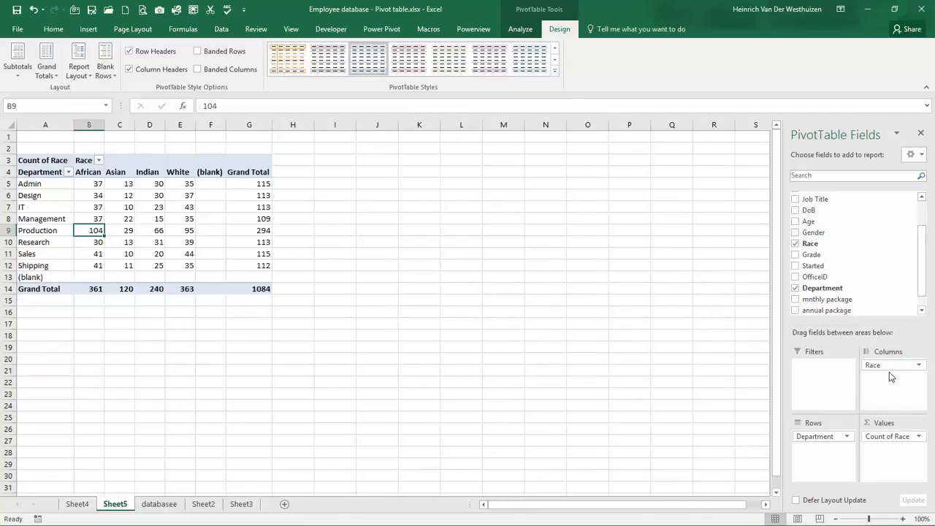
mouse_move(890, 372)
left_mouse_down()
mouse_move(830, 455)
mouse_move(887, 369)
left_mouse_up()
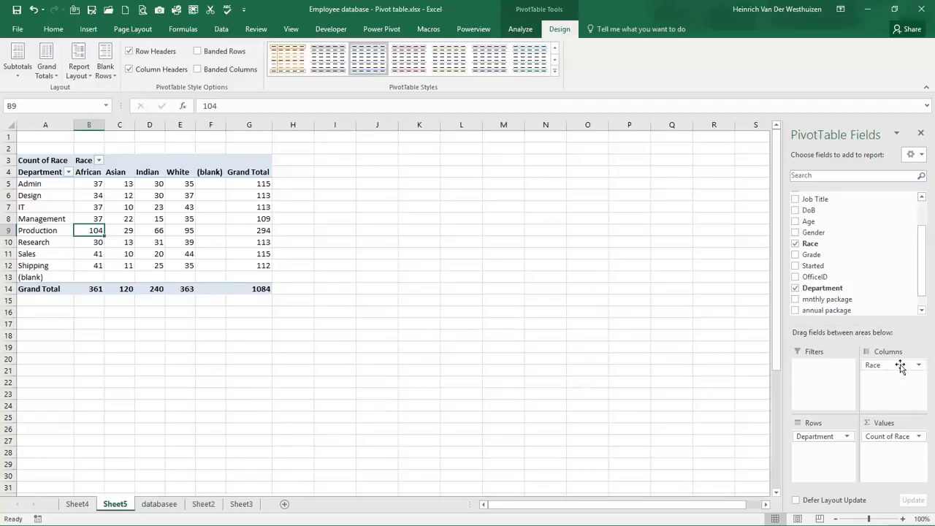
left_click_drag(128, 242, 131, 222)
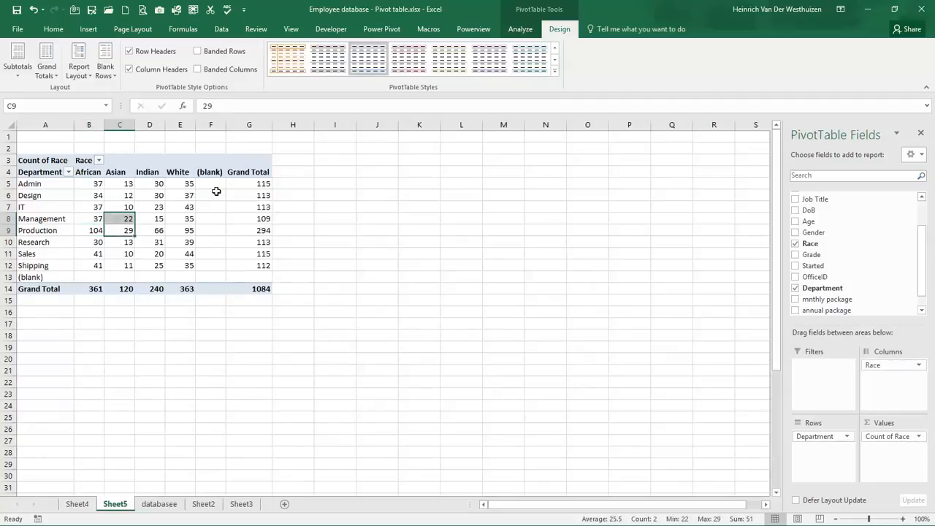
left_click(111, 227)
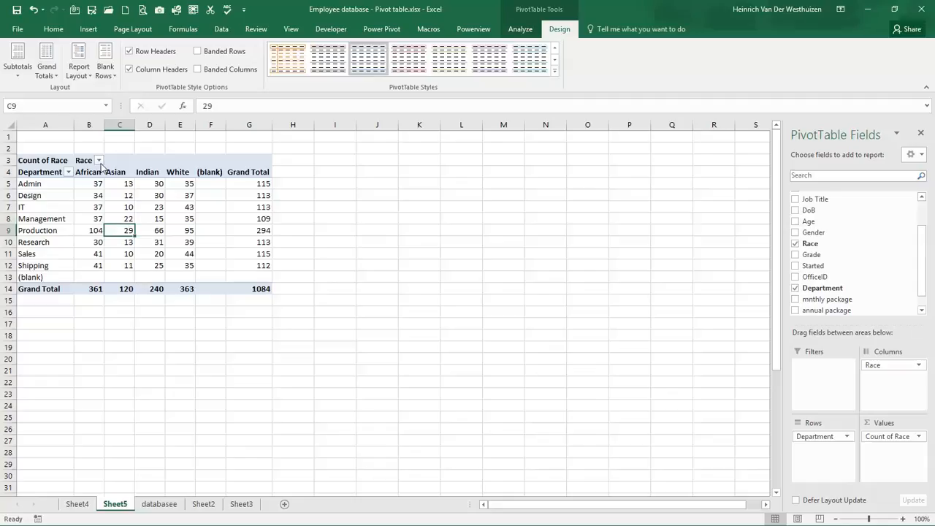
Filter the Race column field to exclude the (blank) item
left_click(99, 162)
left_click(34, 320)
left_click(81, 382)
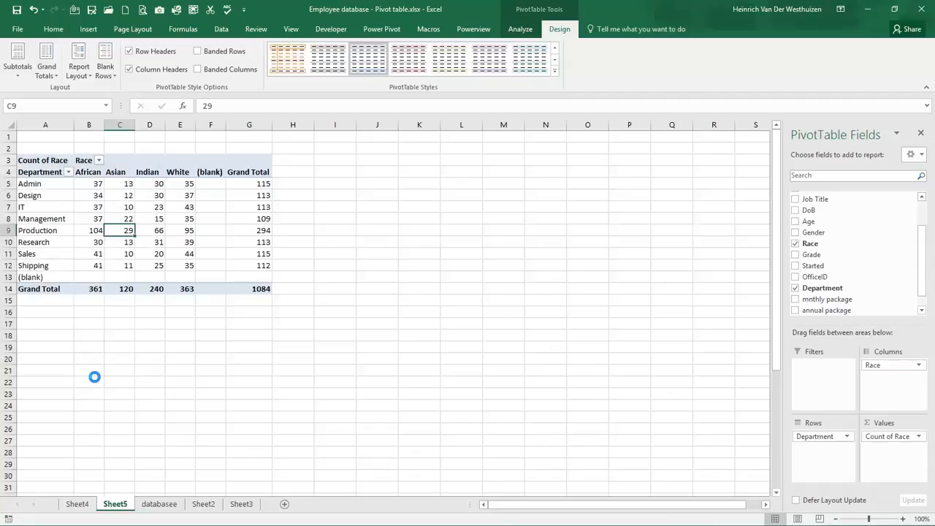
left_click(167, 231)
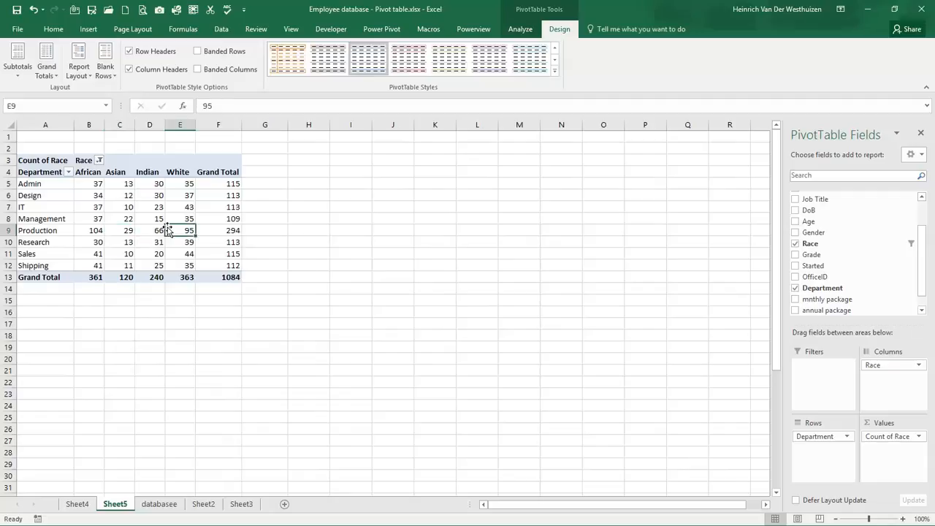
Create a second PivotTable on a new worksheet from columns A to O of the databasee sheet
left_click(174, 506)
left_click(238, 243)
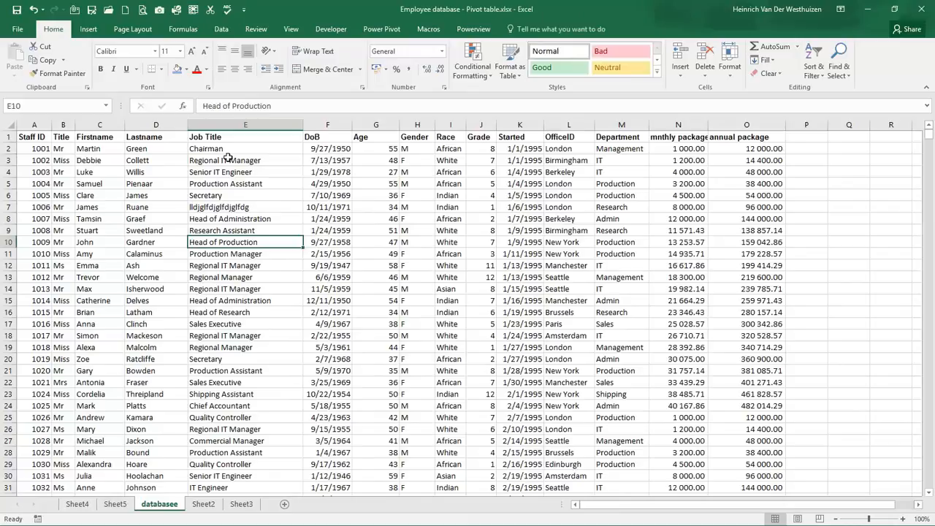
left_click(87, 30)
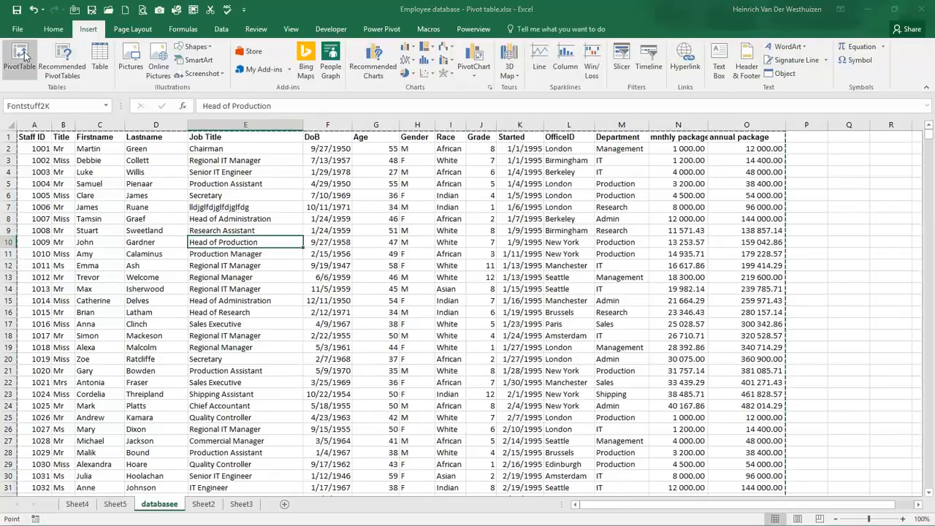
left_click(22, 54)
left_click_drag(34, 124, 714, 153)
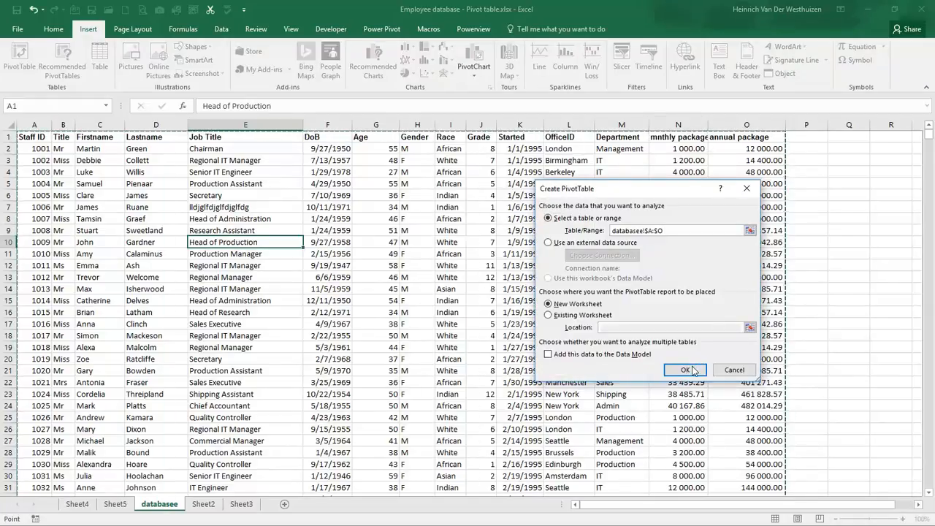
left_click(692, 368)
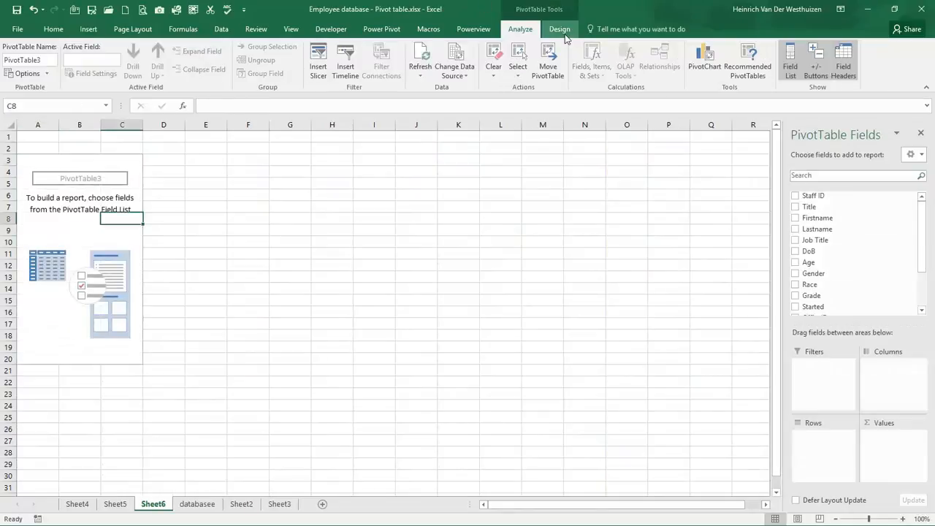
Show the second PivotTable in tabular form
left_click(554, 32)
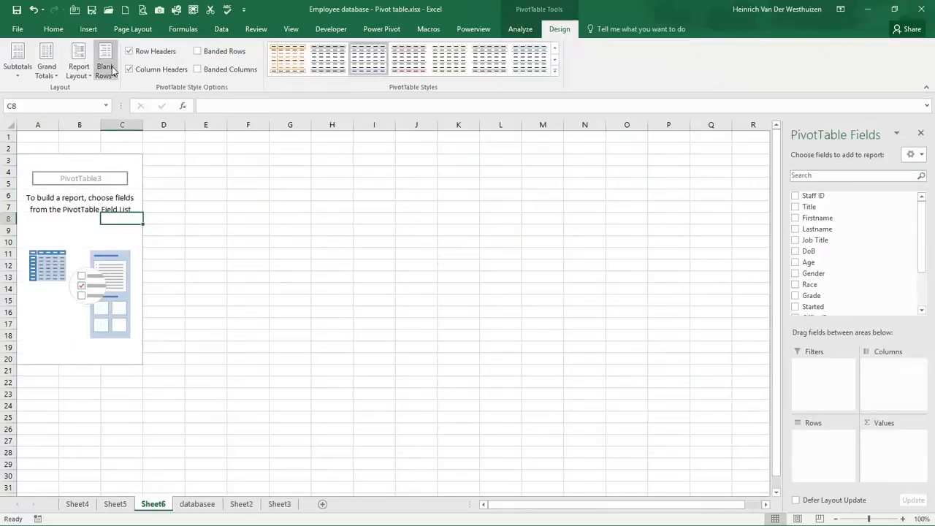
left_click(77, 70)
left_click(107, 157)
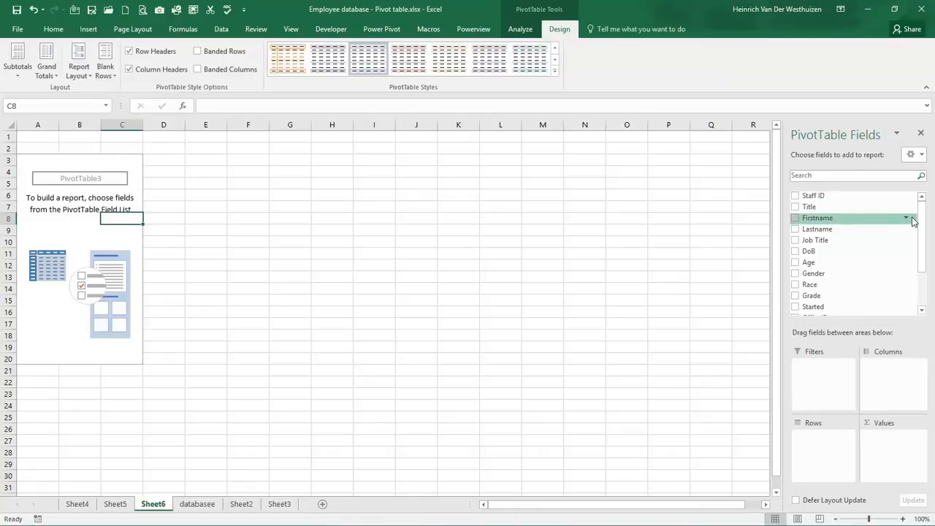
Lay out the PivotTable as a count of Job Title with Race in the columns and Job Title in the rows
left_click_drag(817, 240, 885, 441)
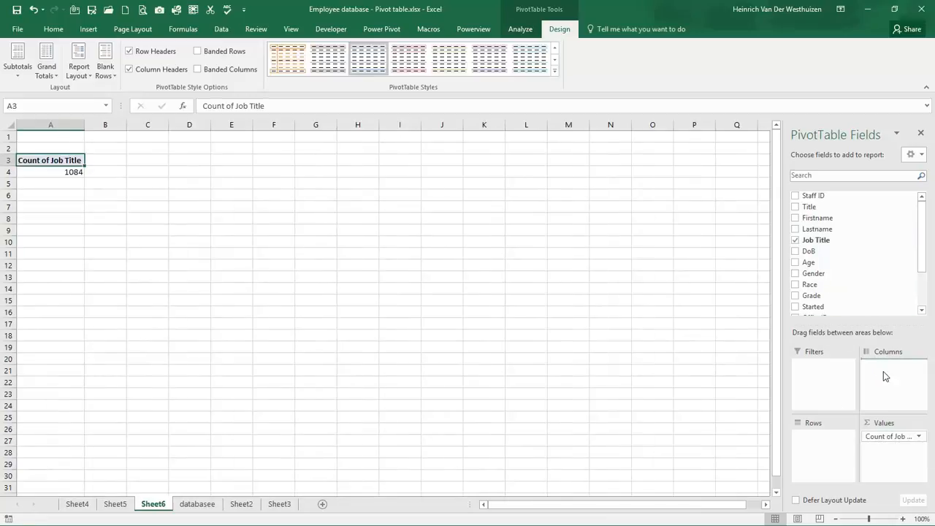
left_click_drag(884, 372, 883, 373)
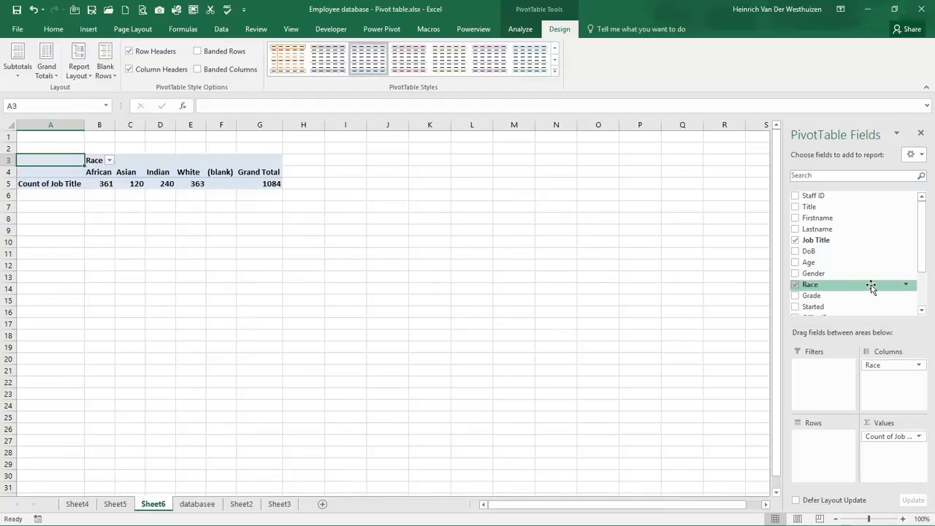
mouse_move(921, 264)
left_mouse_down()
mouse_move(923, 303)
mouse_move(925, 253)
left_mouse_up()
left_click_drag(810, 242, 810, 440)
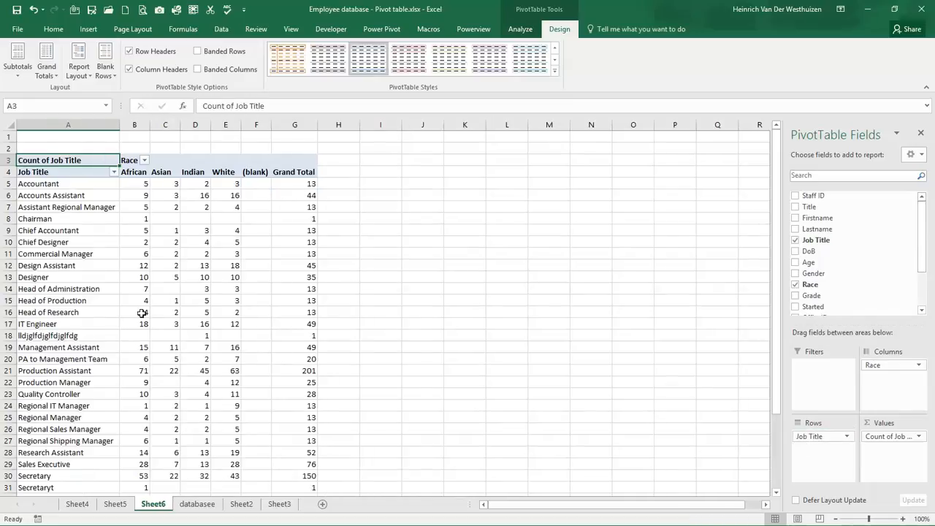
left_click(96, 280)
left_click(176, 254)
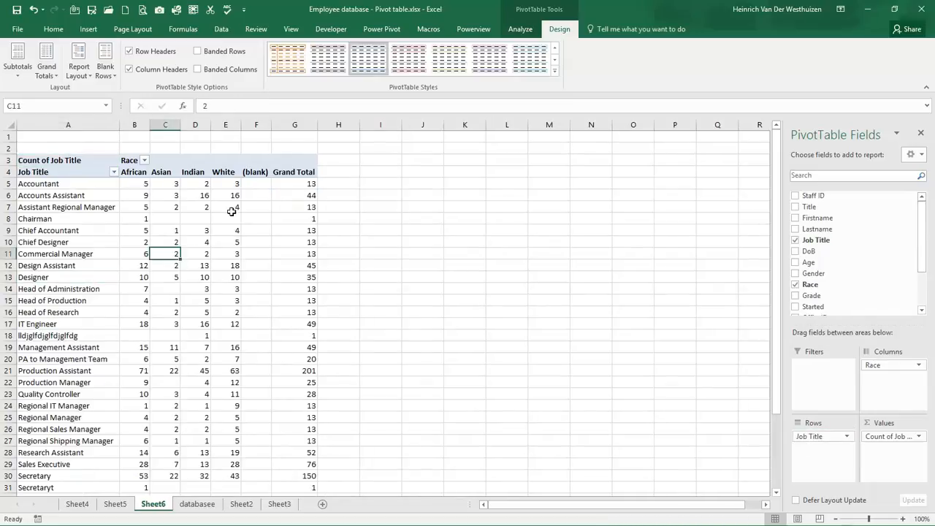
Hide the (blank) race column in the job title PivotTable by filtering it out
left_click(144, 160)
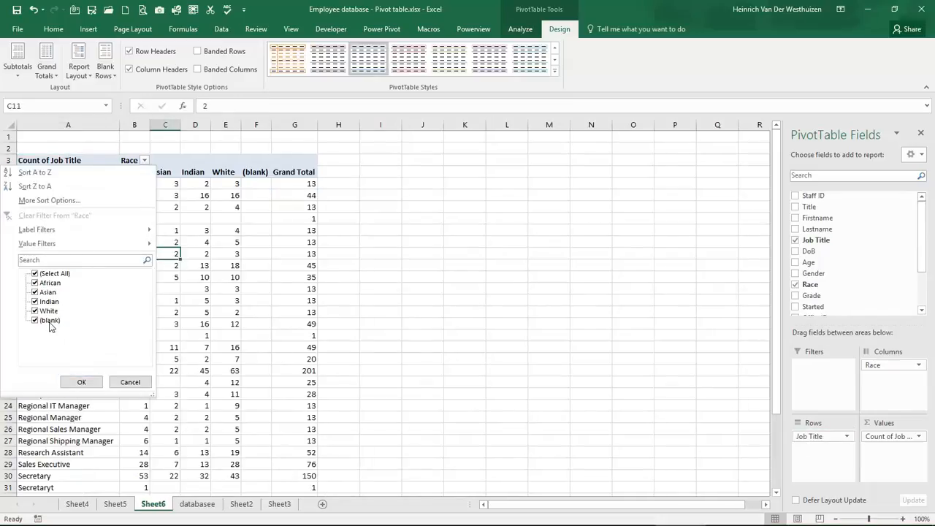
left_click(79, 381)
left_click(130, 183)
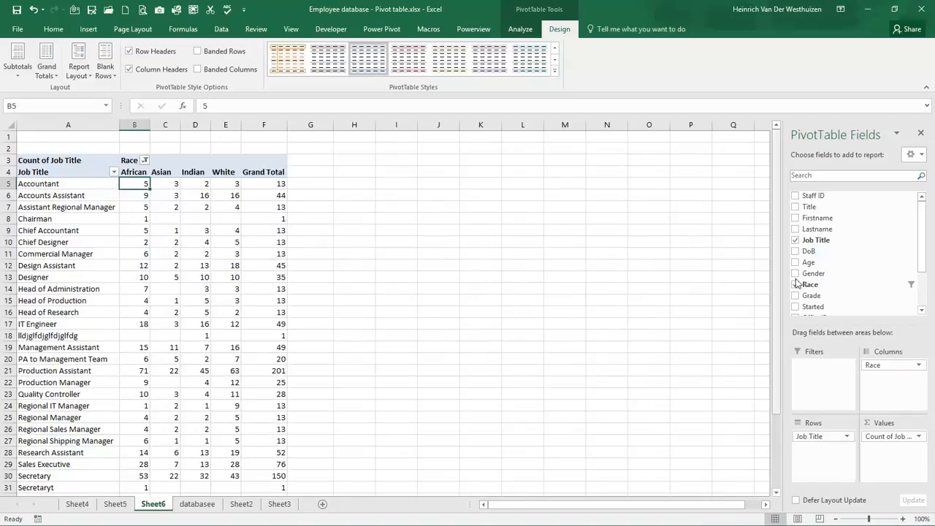
Add Gender as a second row field beneath Job Title
scroll(813, 278, "down", 1)
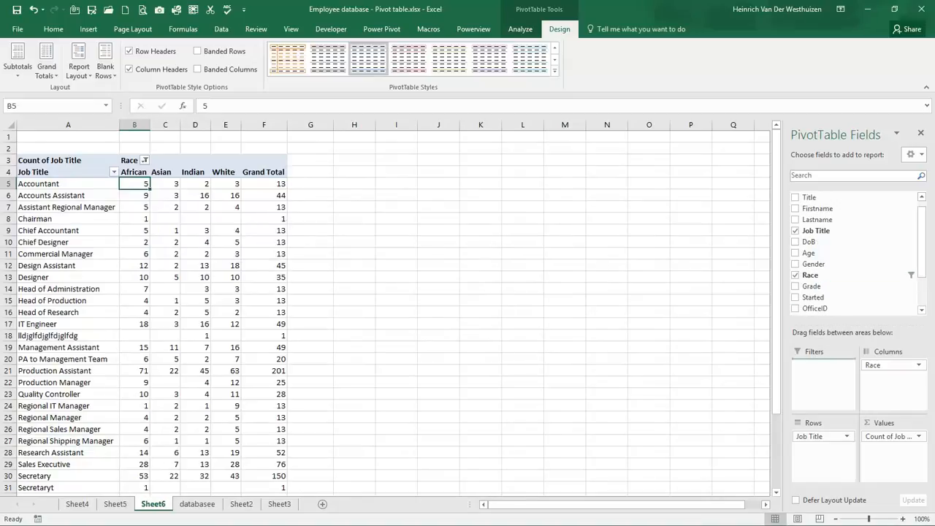
left_click_drag(814, 263, 812, 448)
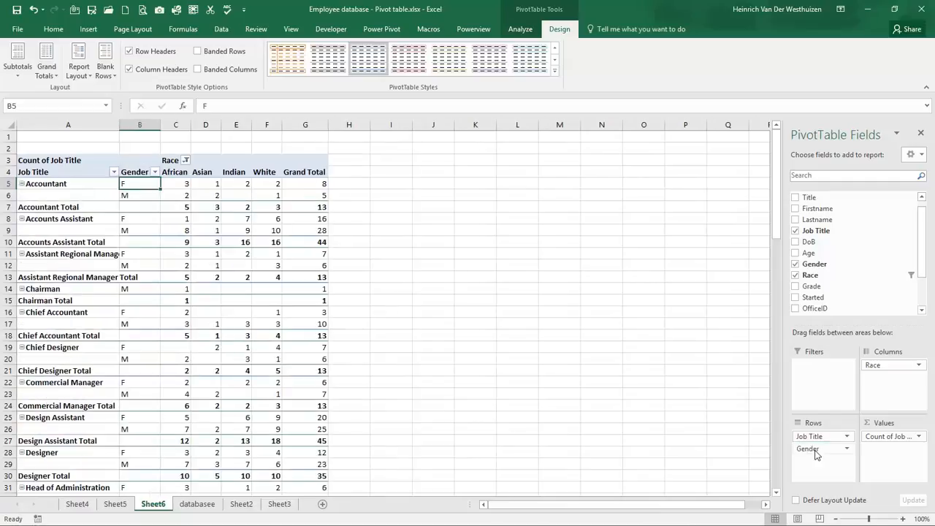
Select all job title subtotal rows together and give them a blue fill
left_click(24, 207)
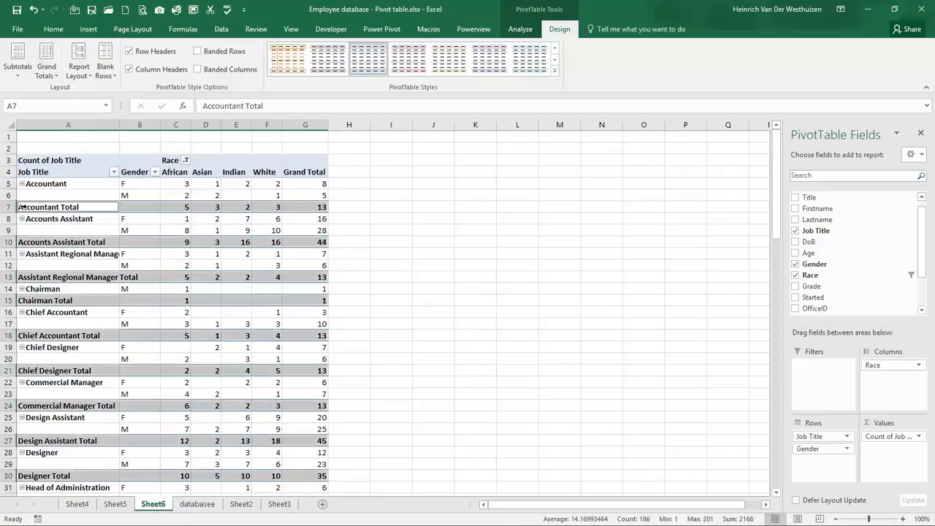
left_click(53, 29)
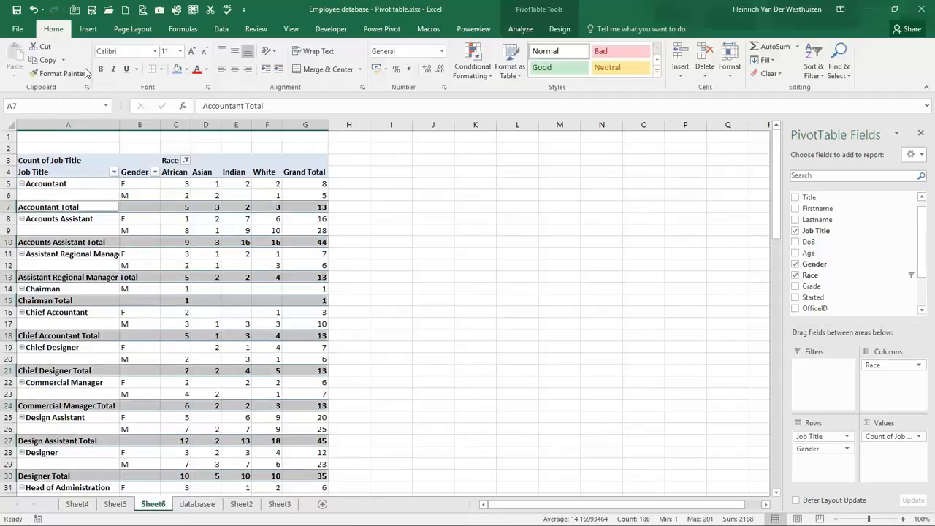
left_click(177, 68)
left_click(223, 233)
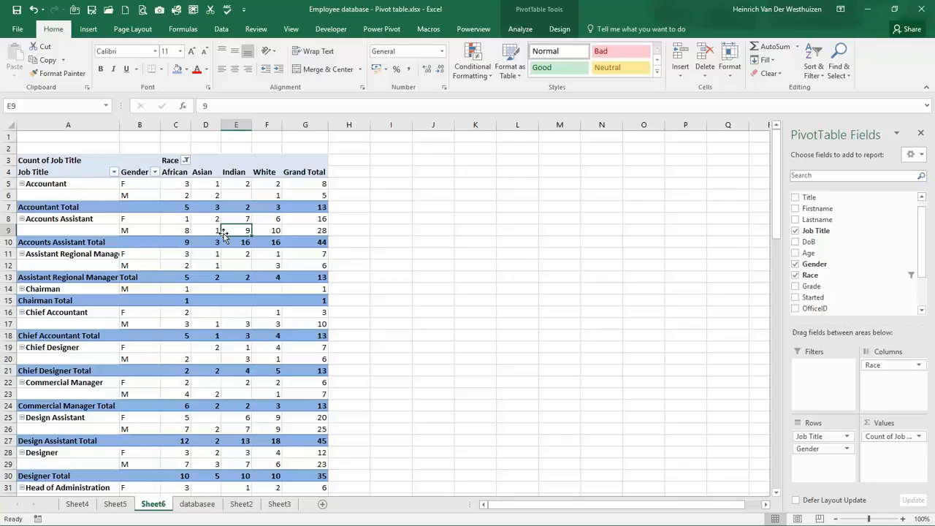
Extract the records behind the female Accountant grand total to a new sheet, and return to the PivotTable on Sheet6
left_click(309, 186)
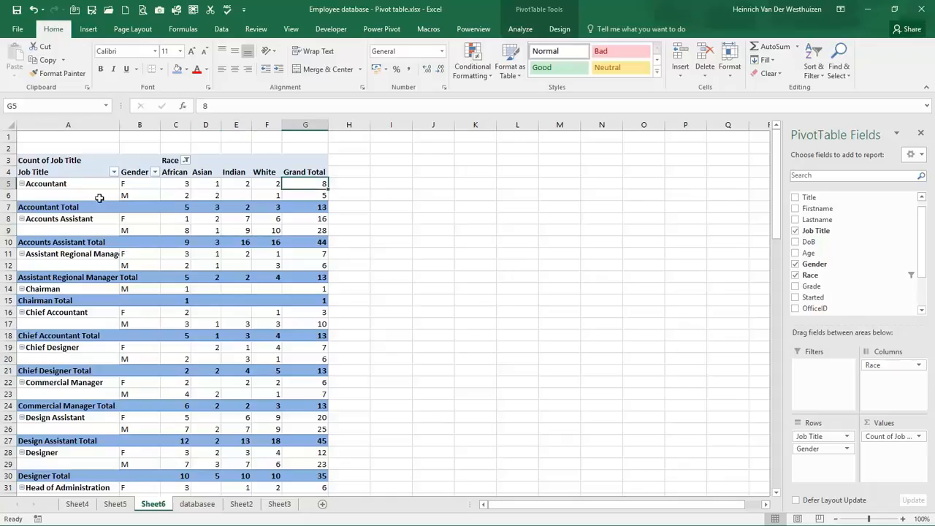
double_click(295, 185)
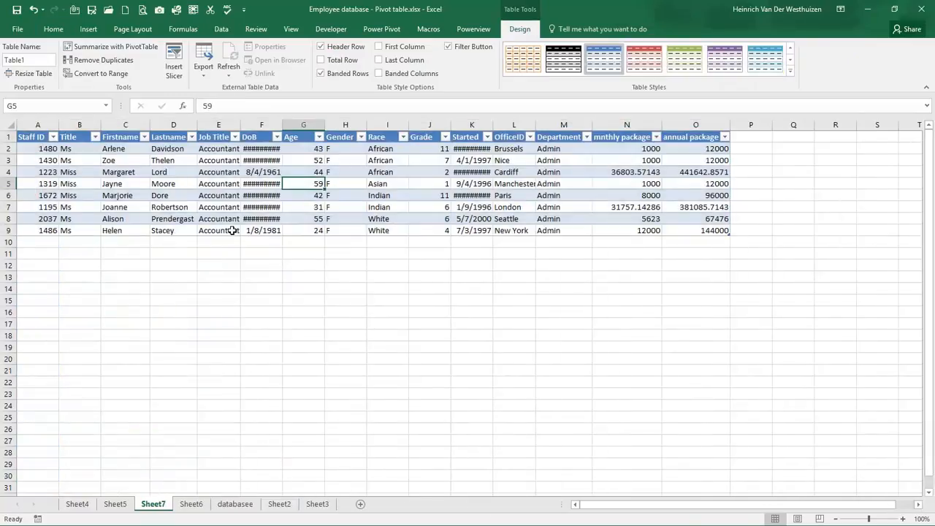
left_click(190, 504)
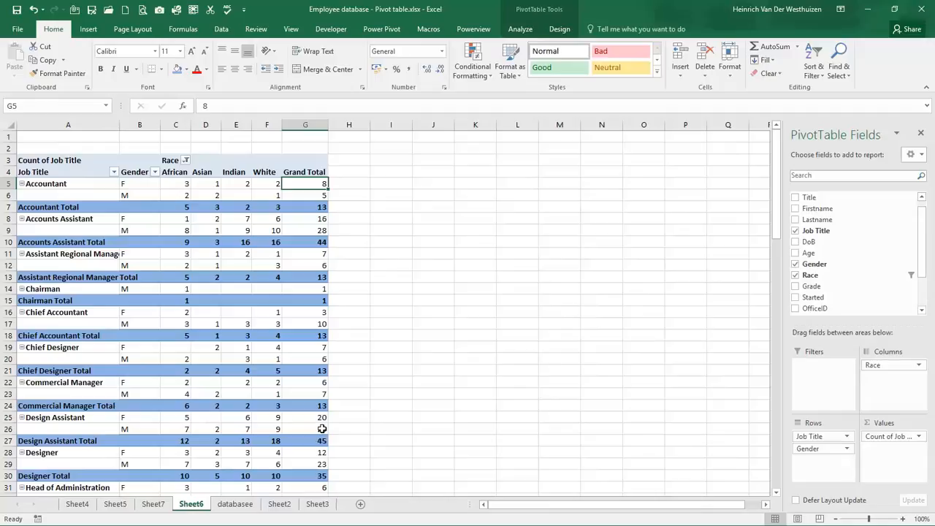
Extract the records behind the African male Design Assistant count to a new sheet, and return to the PivotTable on Sheet6
mouse_move(177, 431)
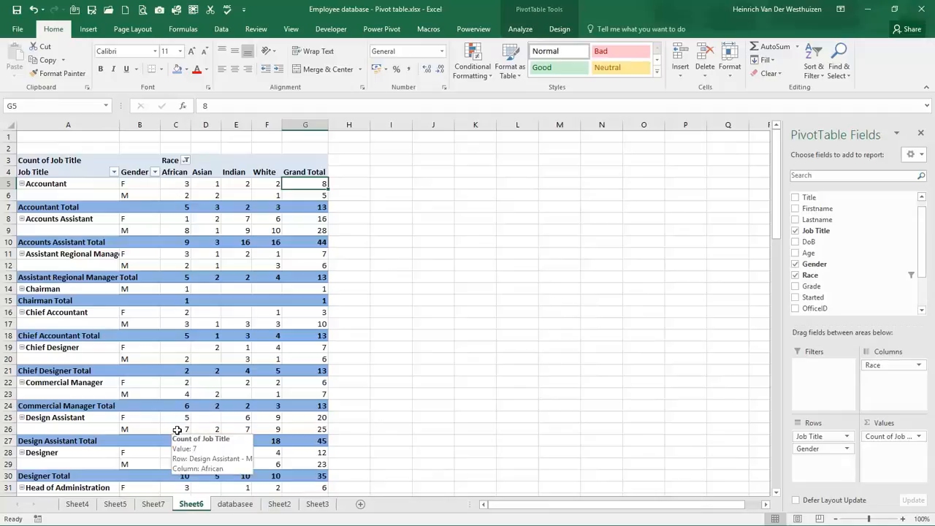
double_click(177, 431)
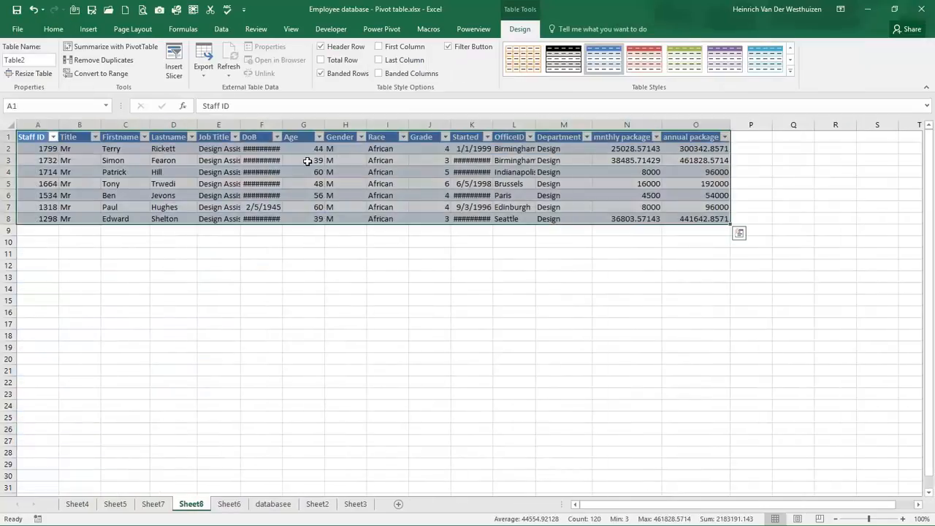
left_click(307, 161)
left_click(229, 504)
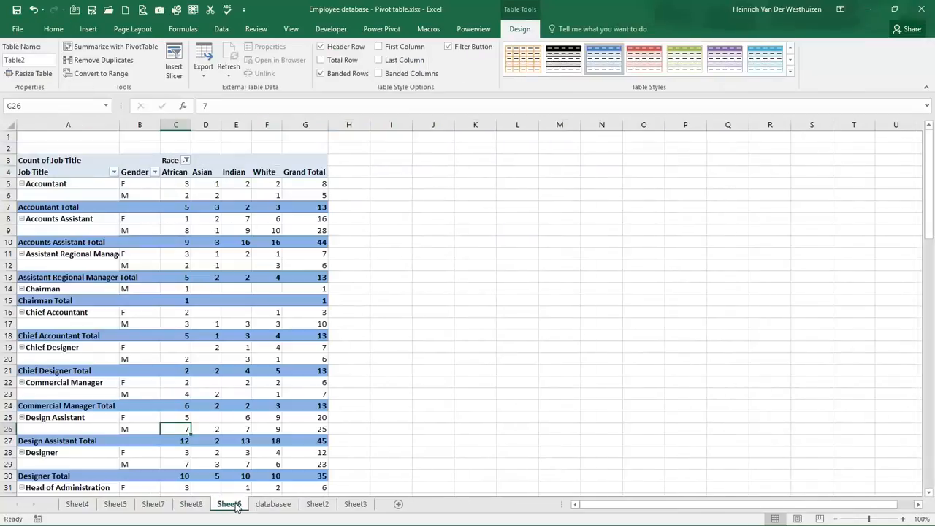
left_click(247, 321)
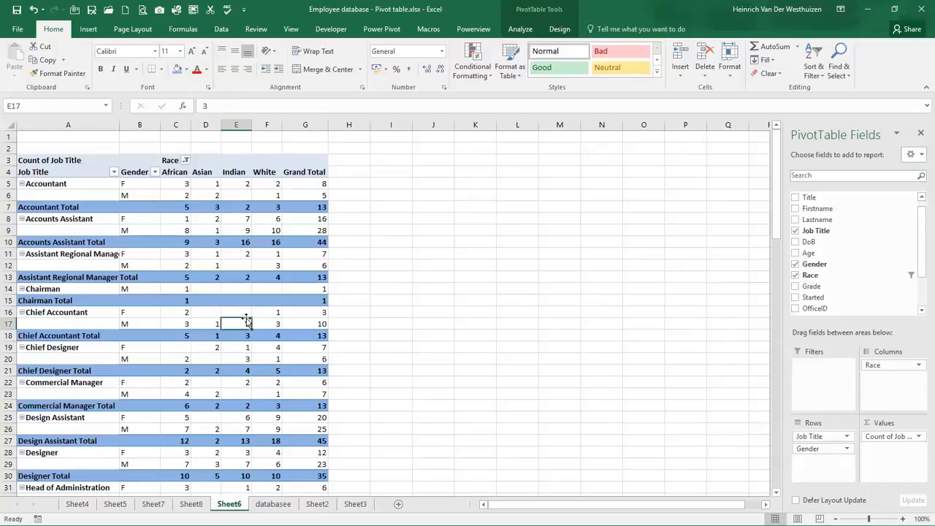
left_click(264, 206)
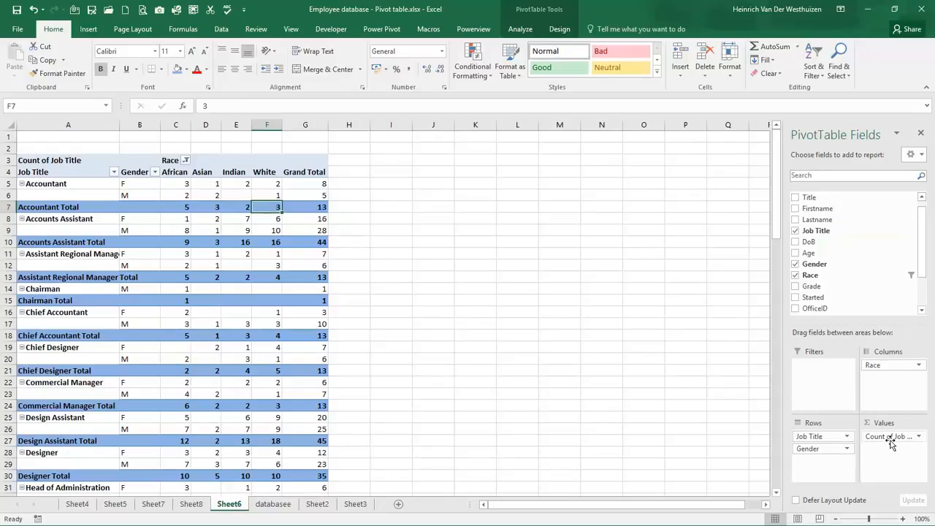